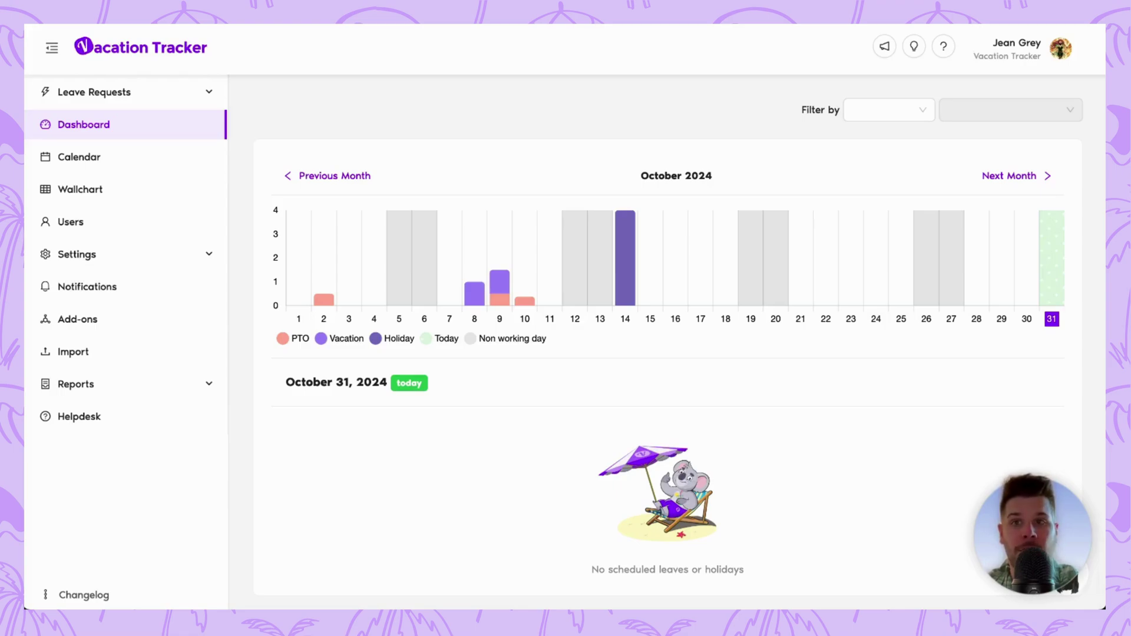
Open Leave Types settings, start a new leave type named TOIL, then cancel it.
click(177, 261)
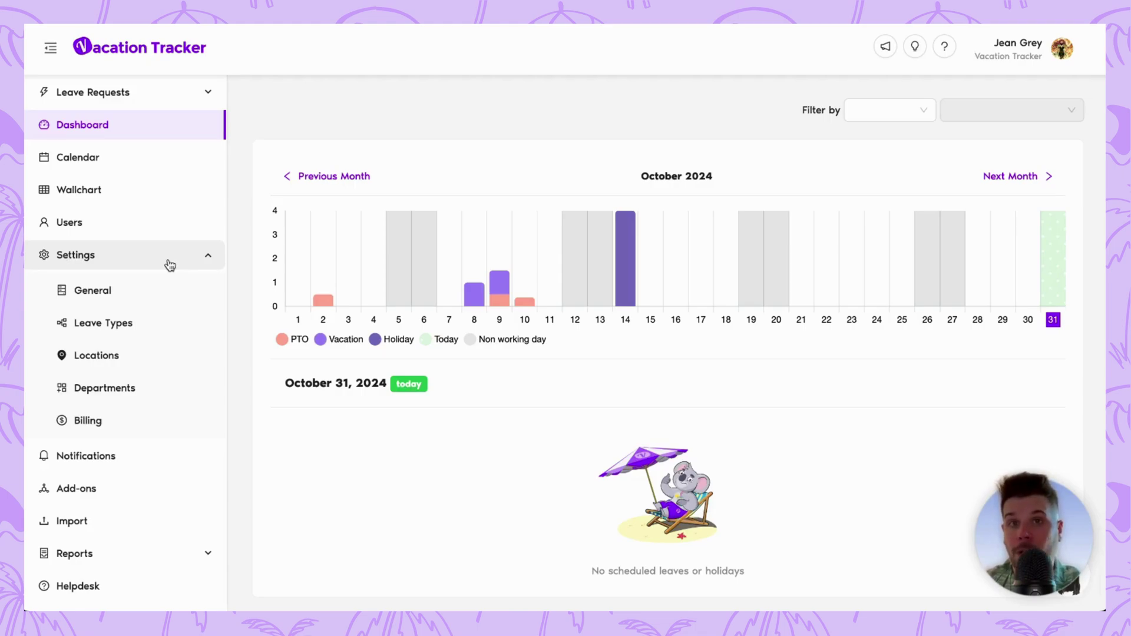
click(144, 326)
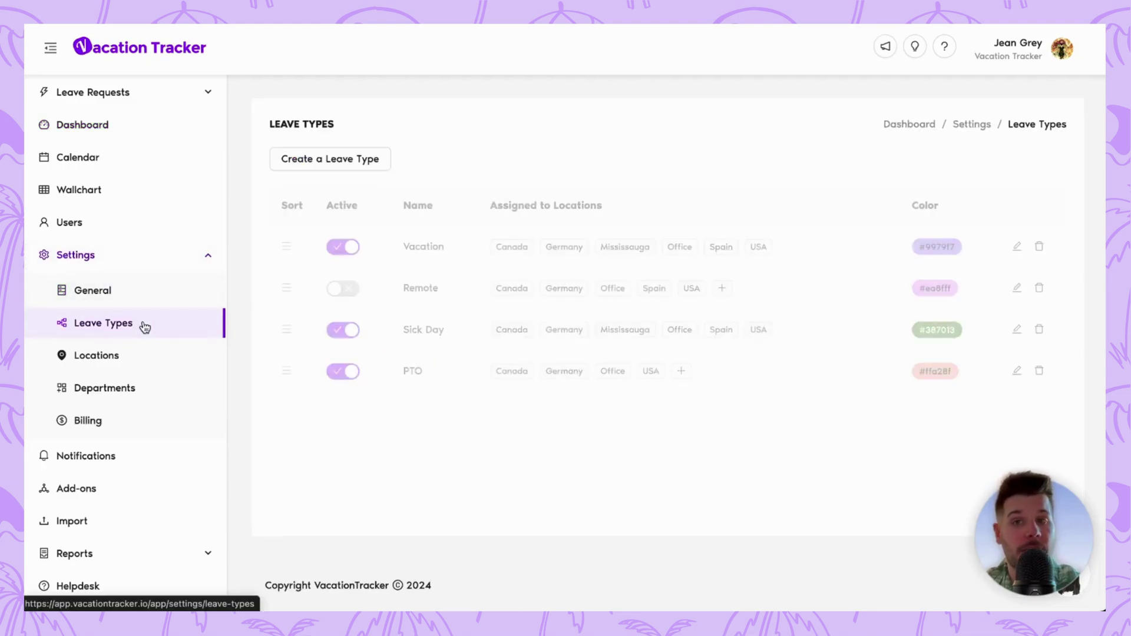
click(328, 167)
click(530, 126)
text(TOIL)
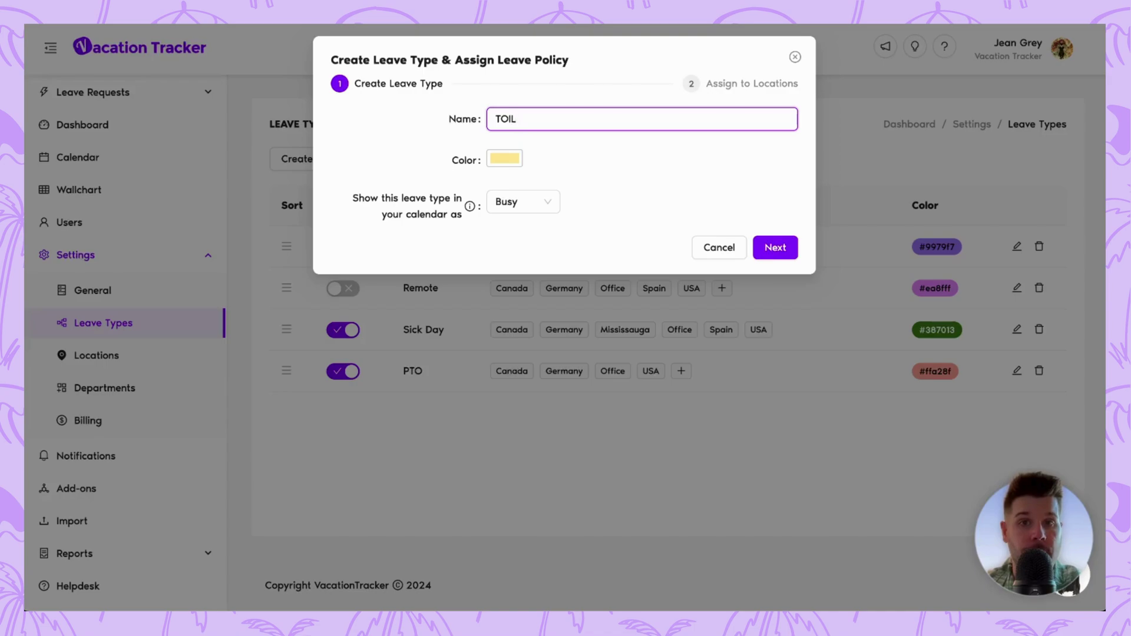
click(722, 249)
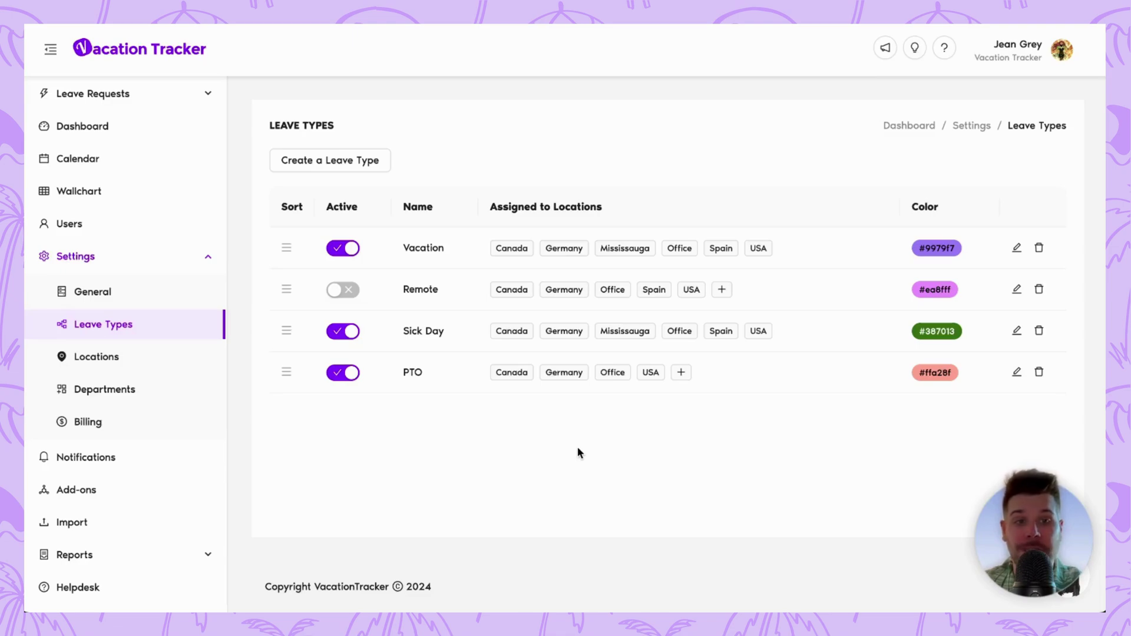
View the Canada location's Leave Policies listing Vacation, PTO and Sick Day.
click(108, 372)
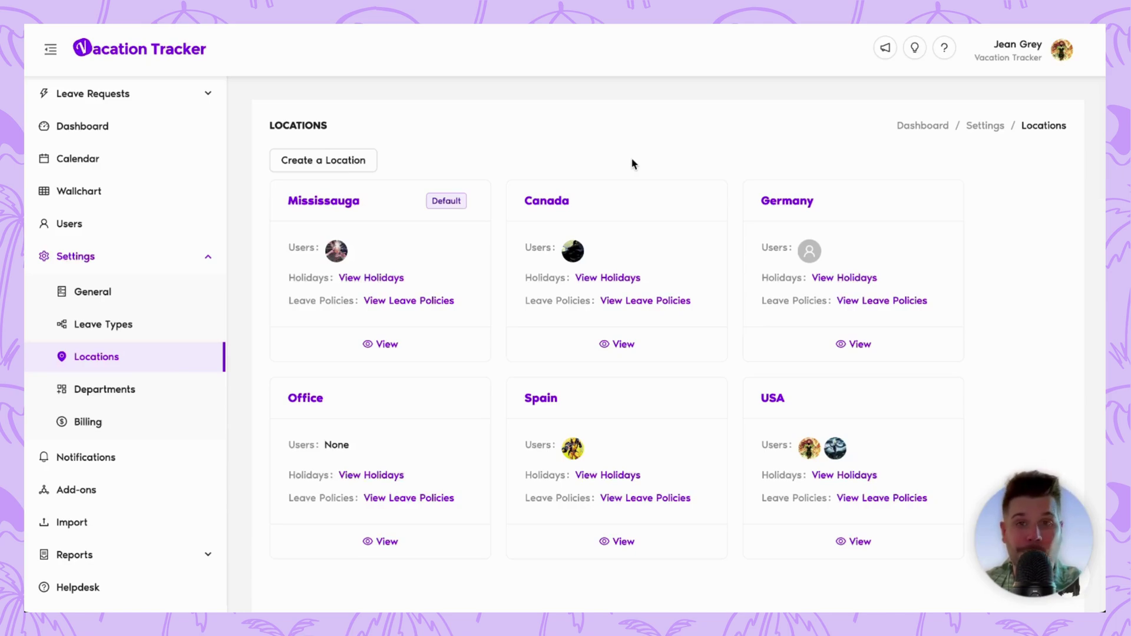
click(609, 346)
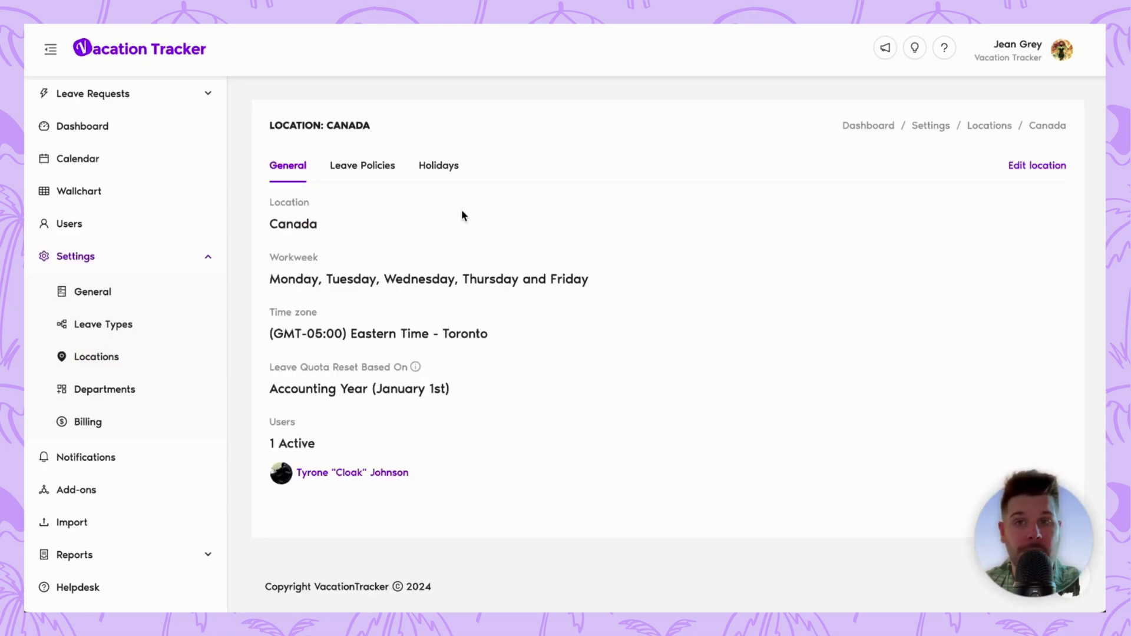
click(353, 166)
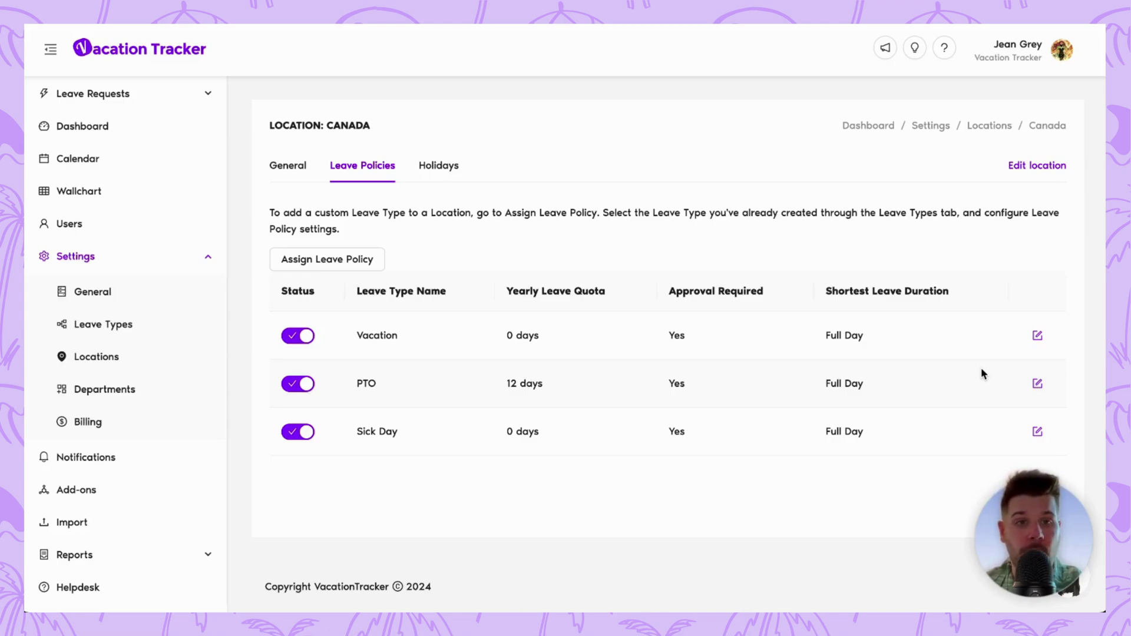
Edit Canada's PTO policy to enable Time Off In Lieu with a 1 hour shortest duration.
click(1037, 384)
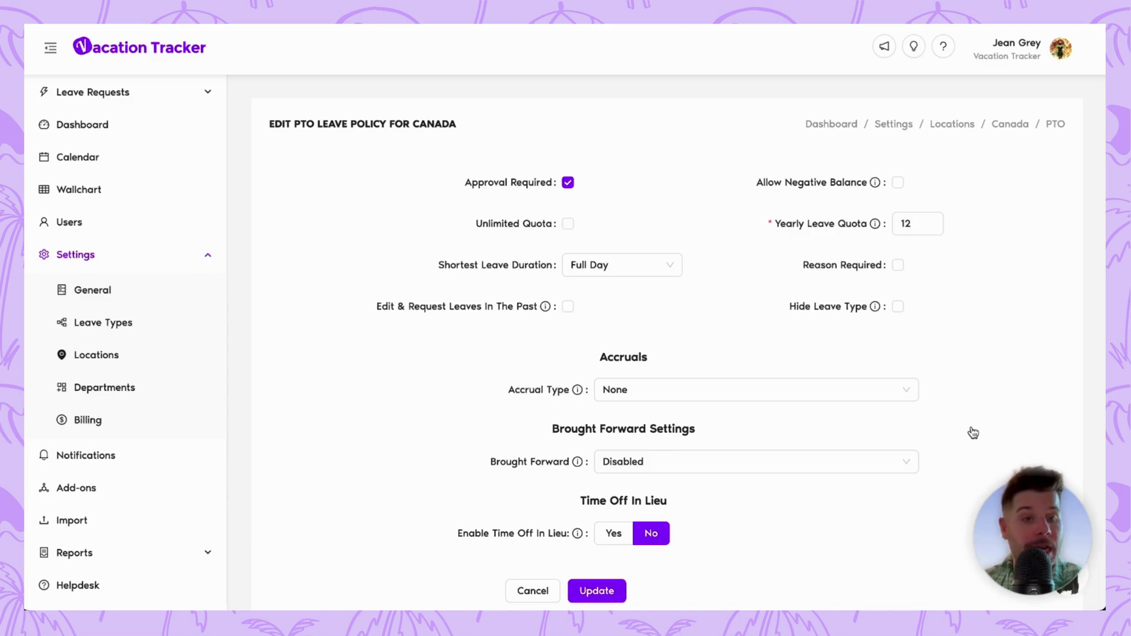
scroll(971, 433, down, 2)
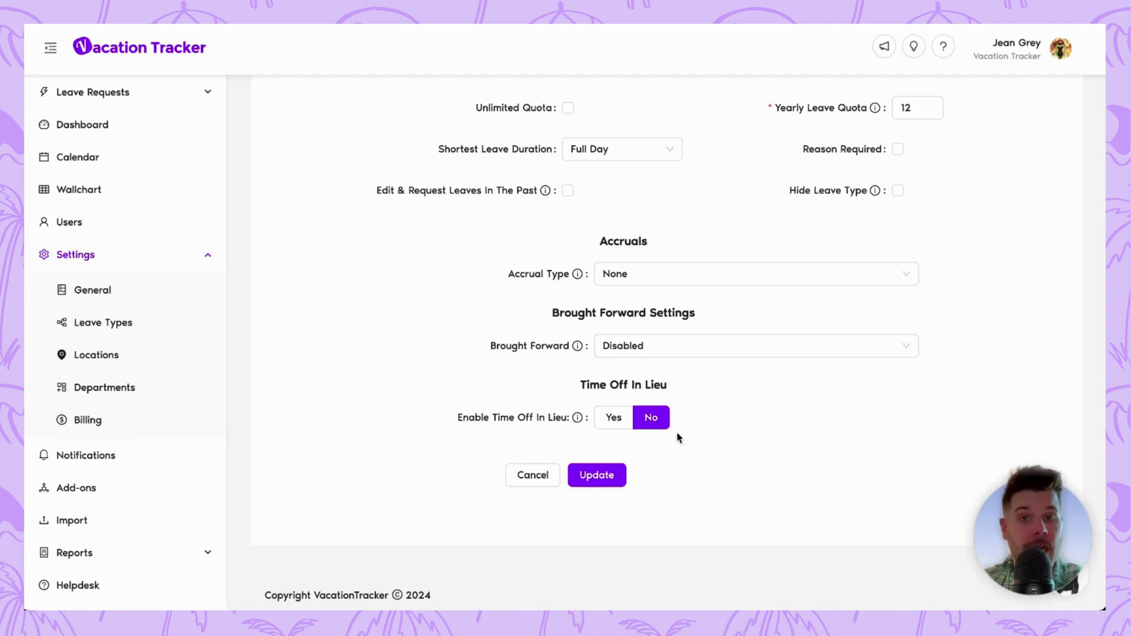
click(614, 418)
scroll(787, 394, down, 1)
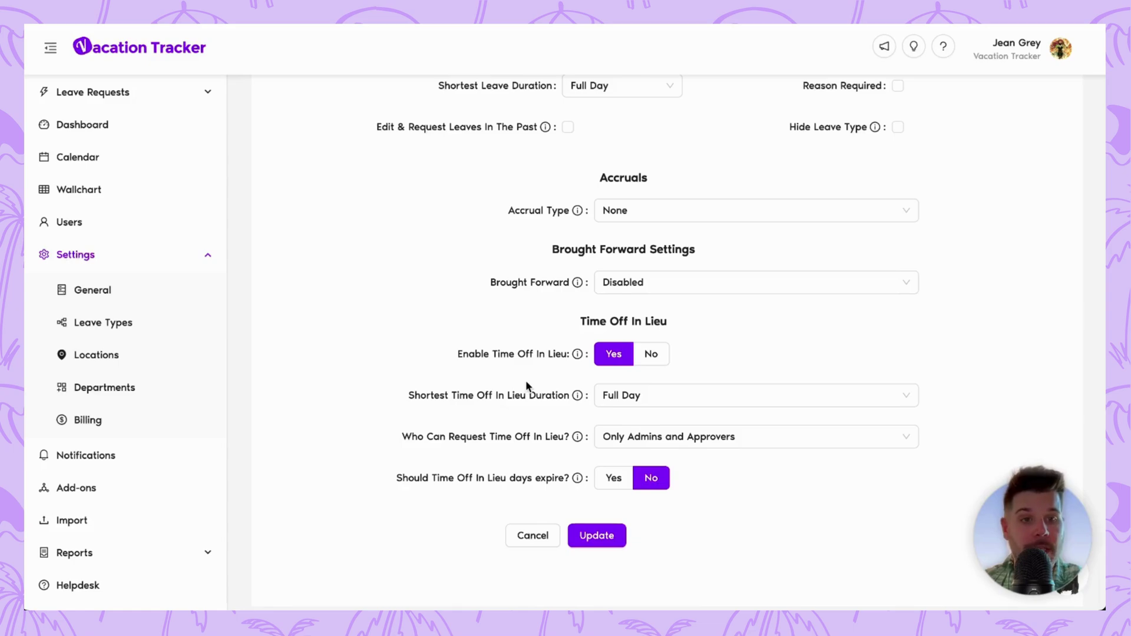
mouse_move(575, 401)
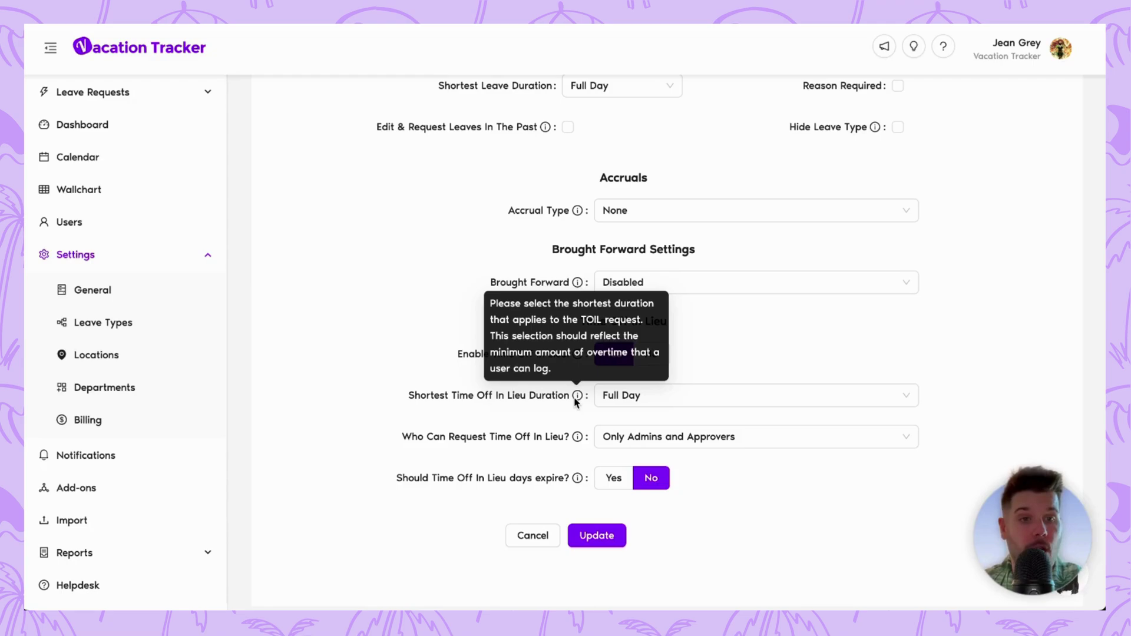
click(640, 404)
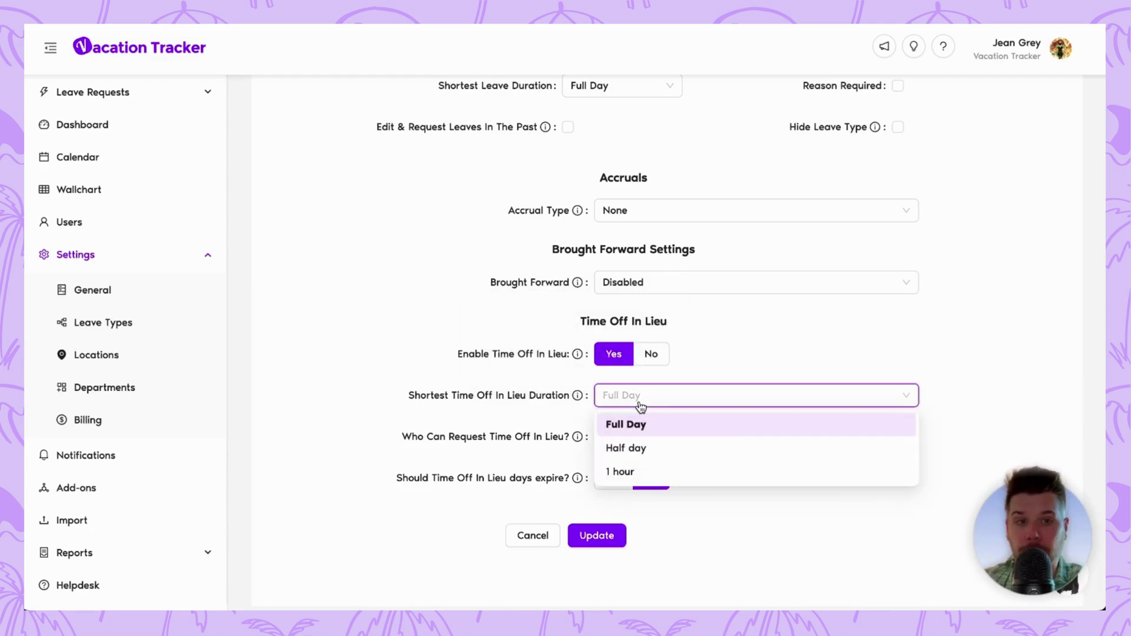
click(634, 472)
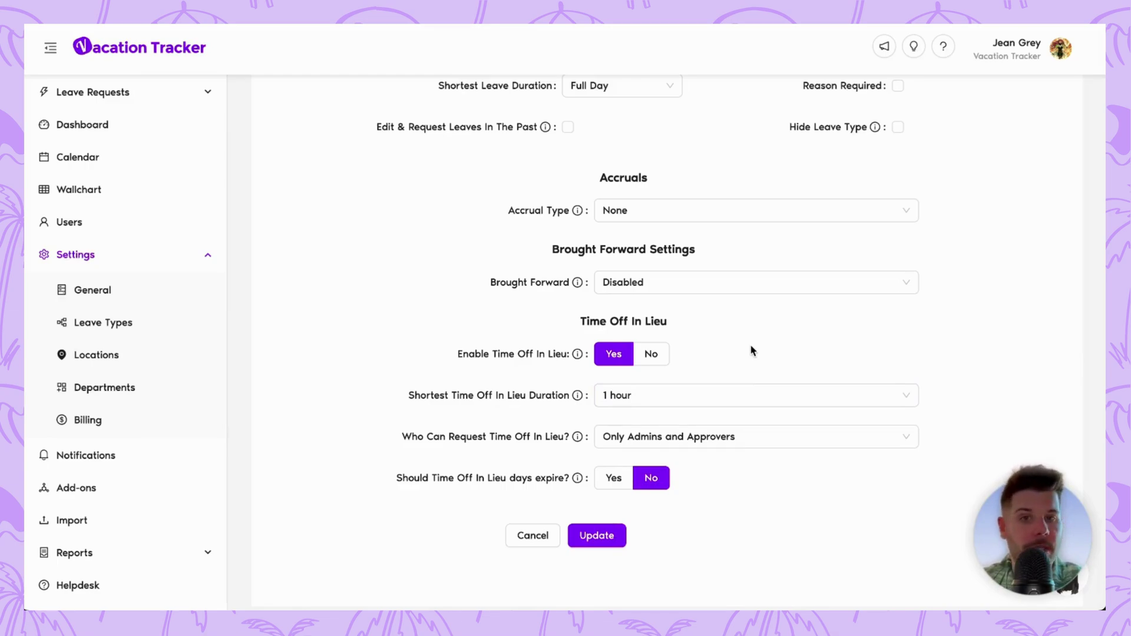
Limit Time Off In Lieu requests to Only Admins and Approvers.
scroll(752, 351, down, 1)
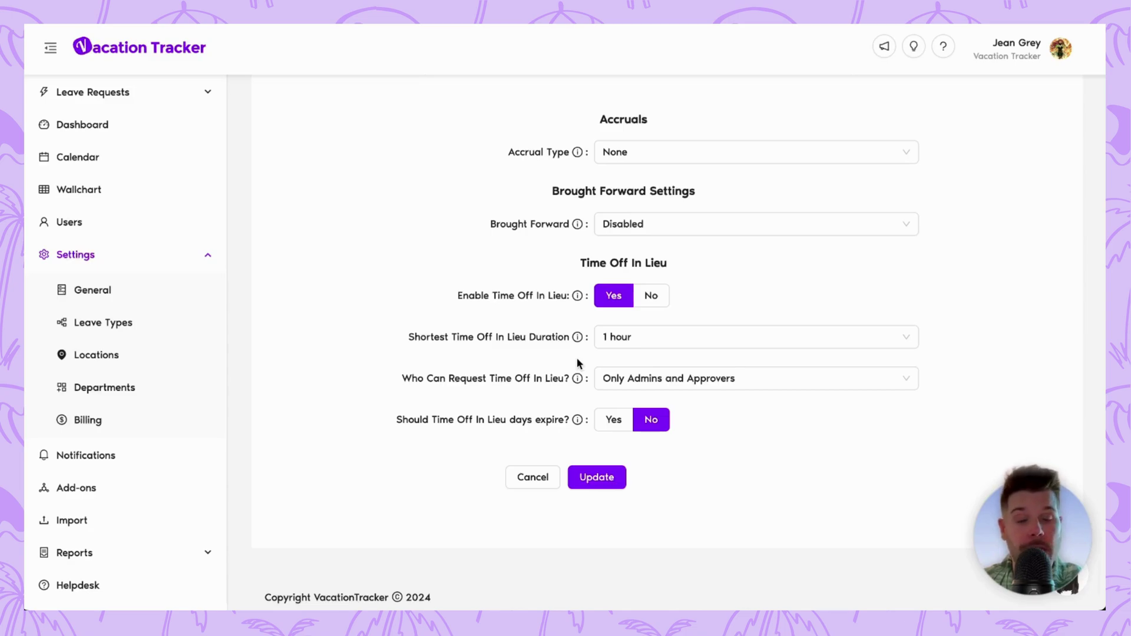
click(613, 384)
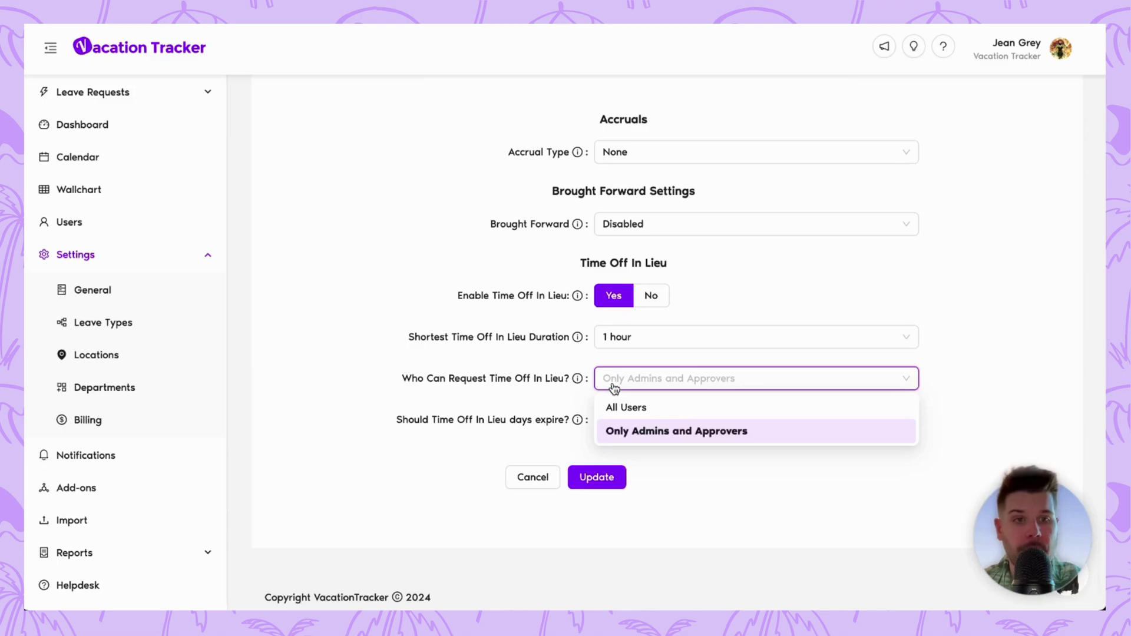
click(627, 432)
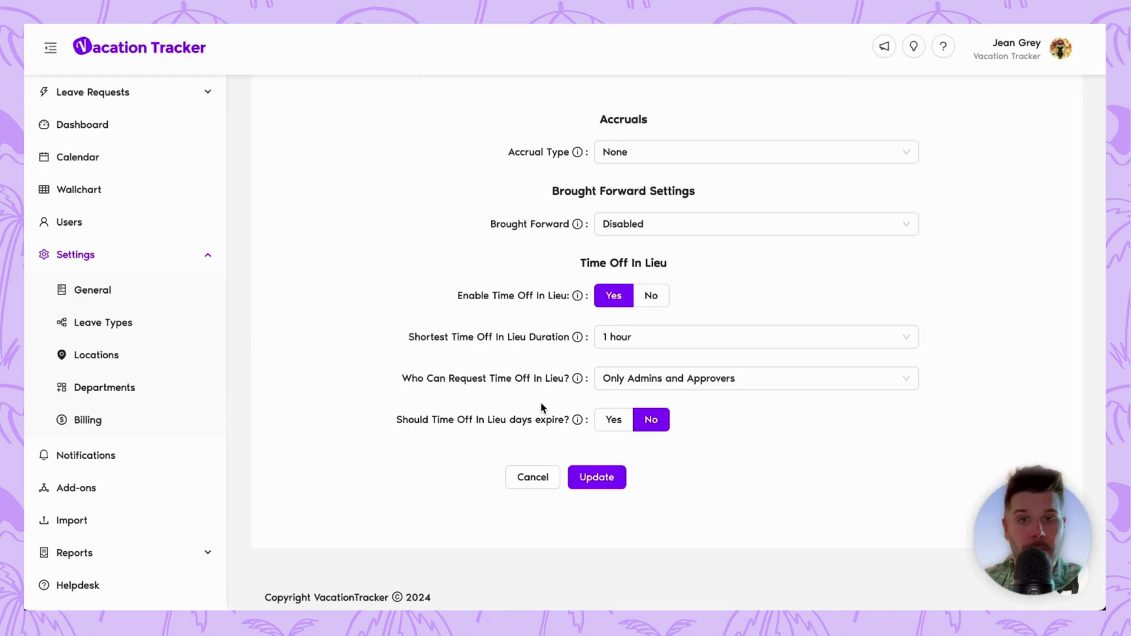
click(601, 384)
click(627, 406)
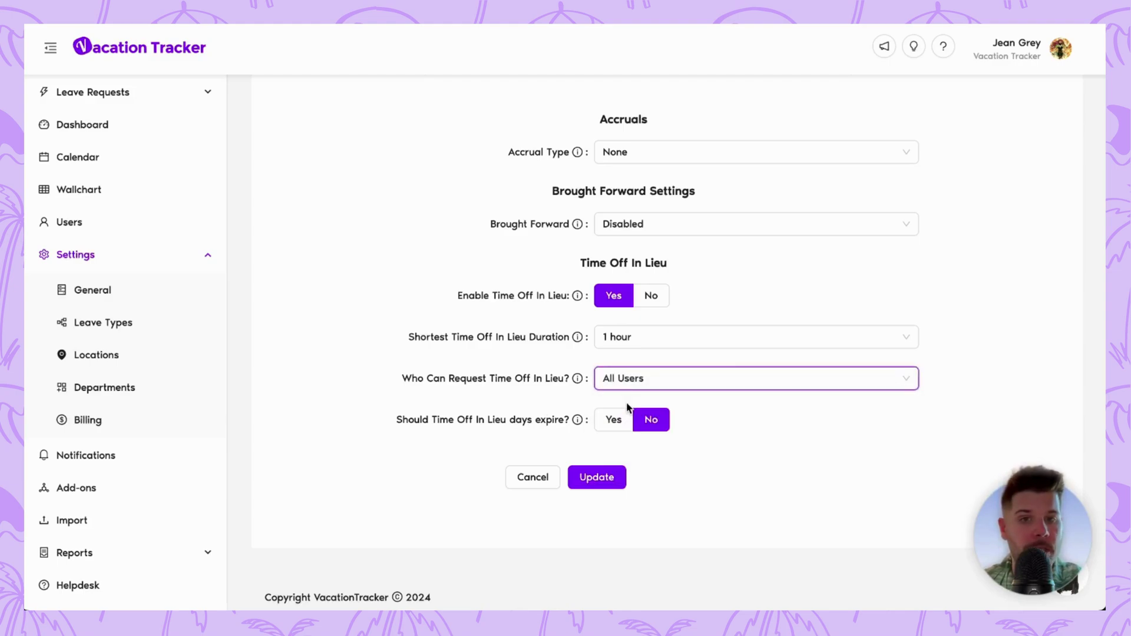
click(652, 377)
click(647, 430)
Set TOIL days to not expire.
scroll(585, 418, down, 1)
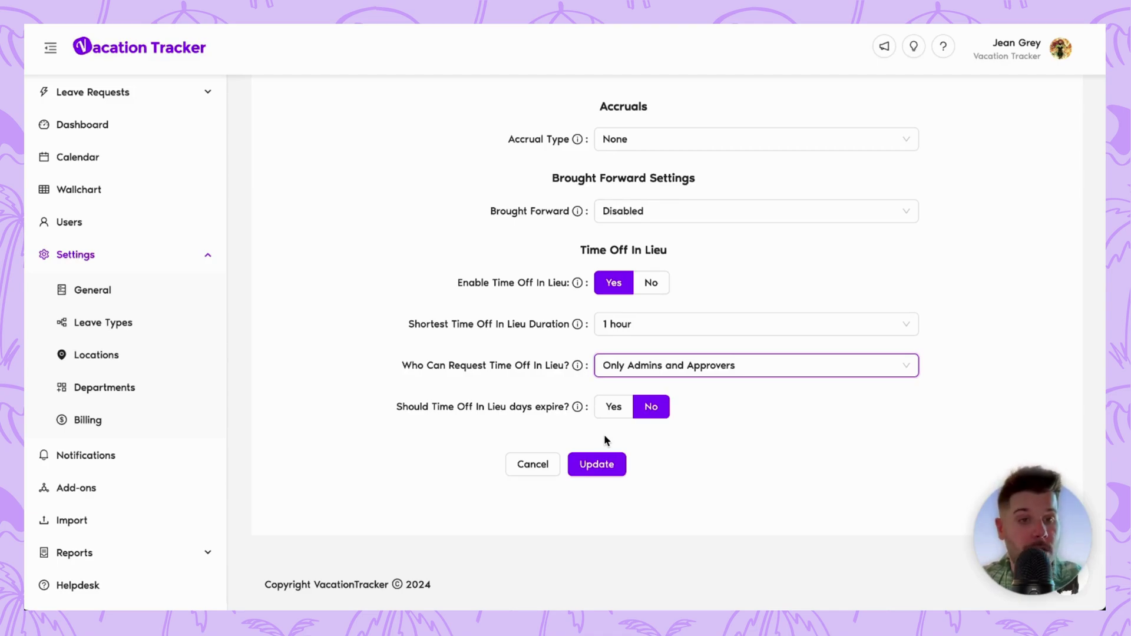
click(613, 416)
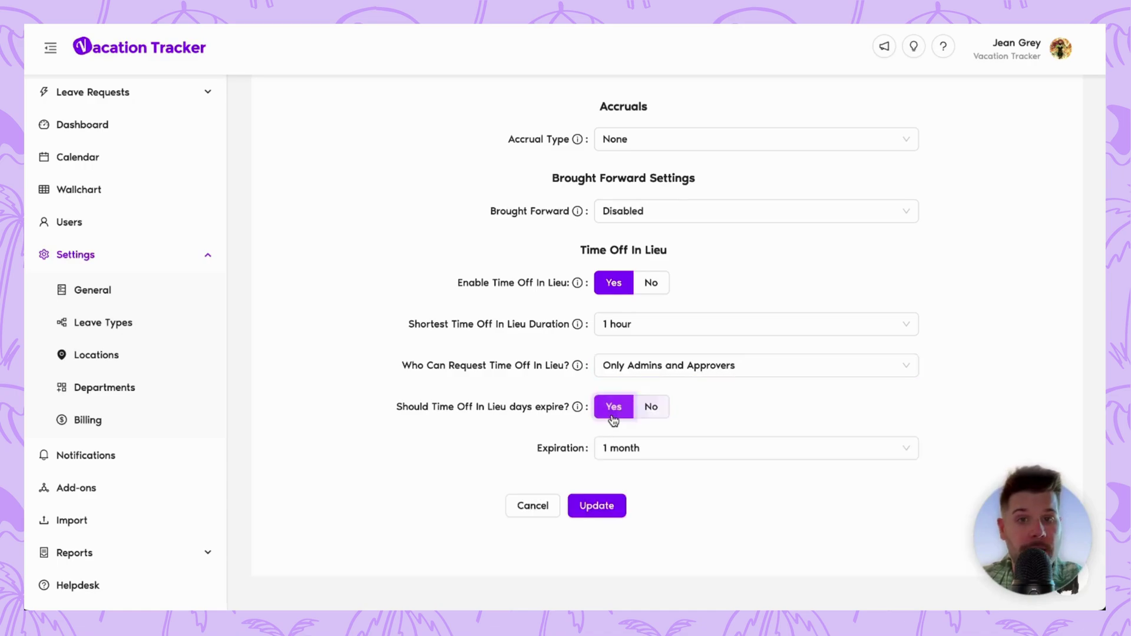
click(637, 452)
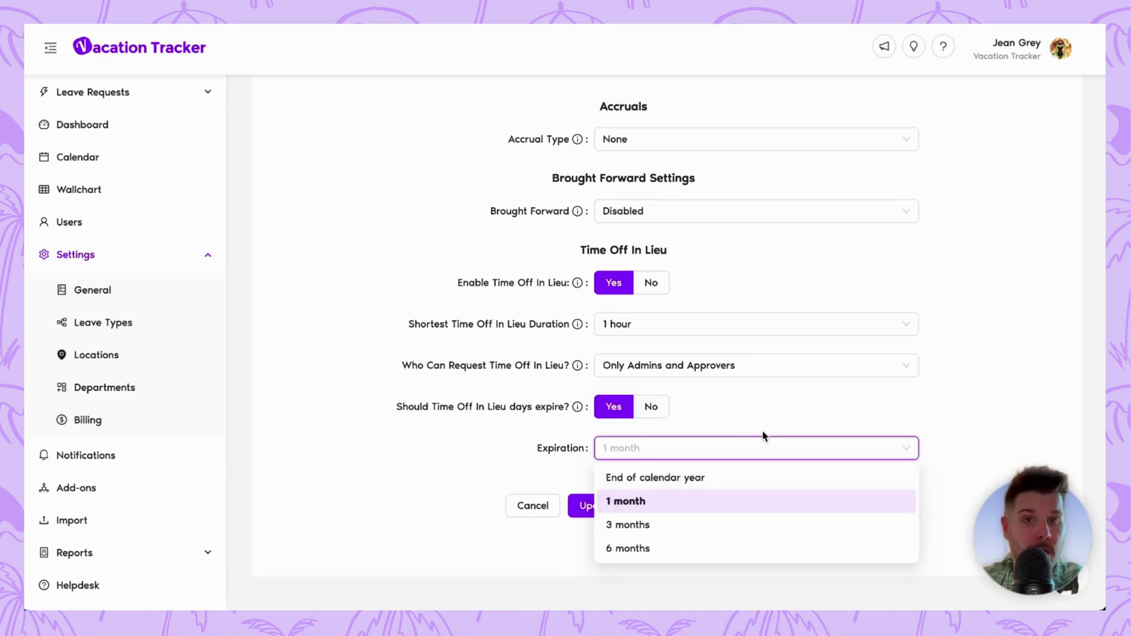
click(658, 411)
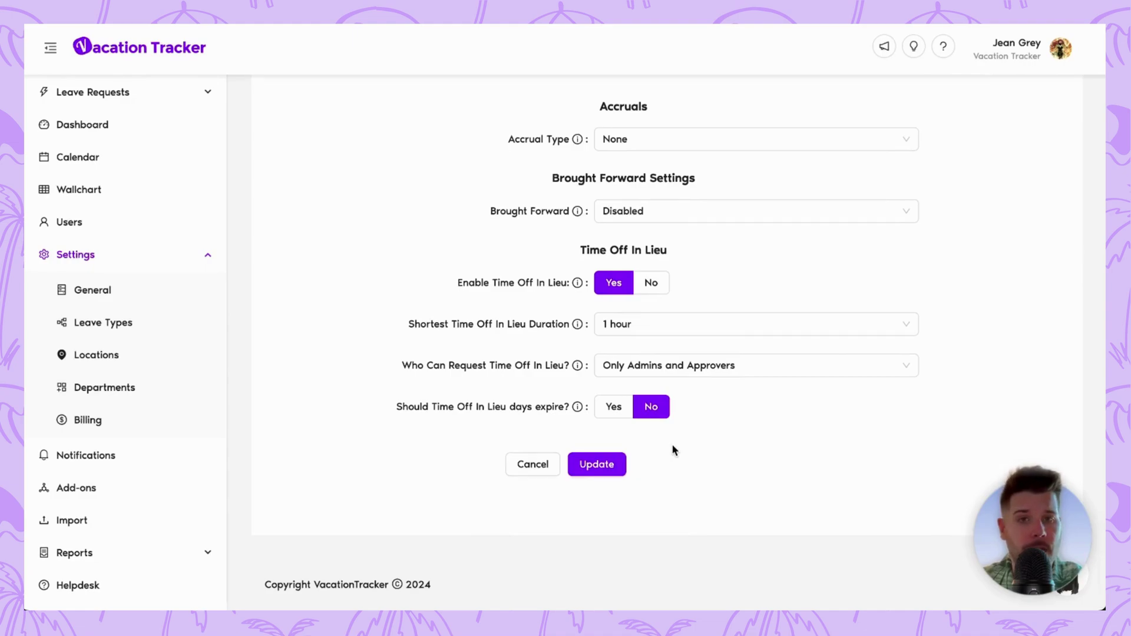
Update the PTO policy, then open the Request TOIL form under Leave Requests.
click(606, 467)
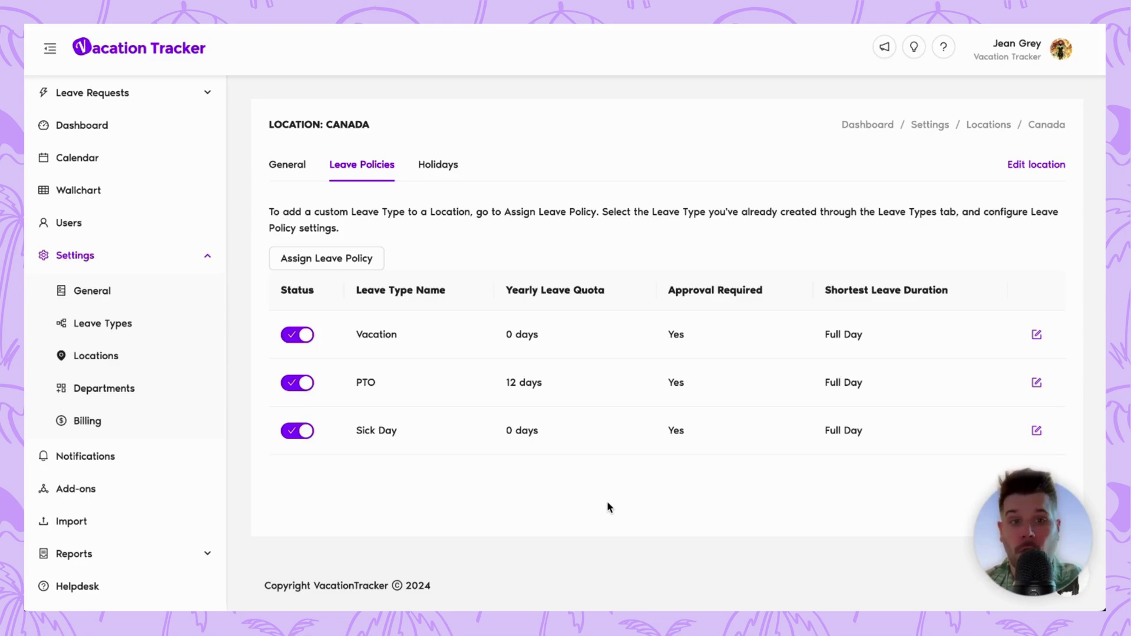
click(168, 96)
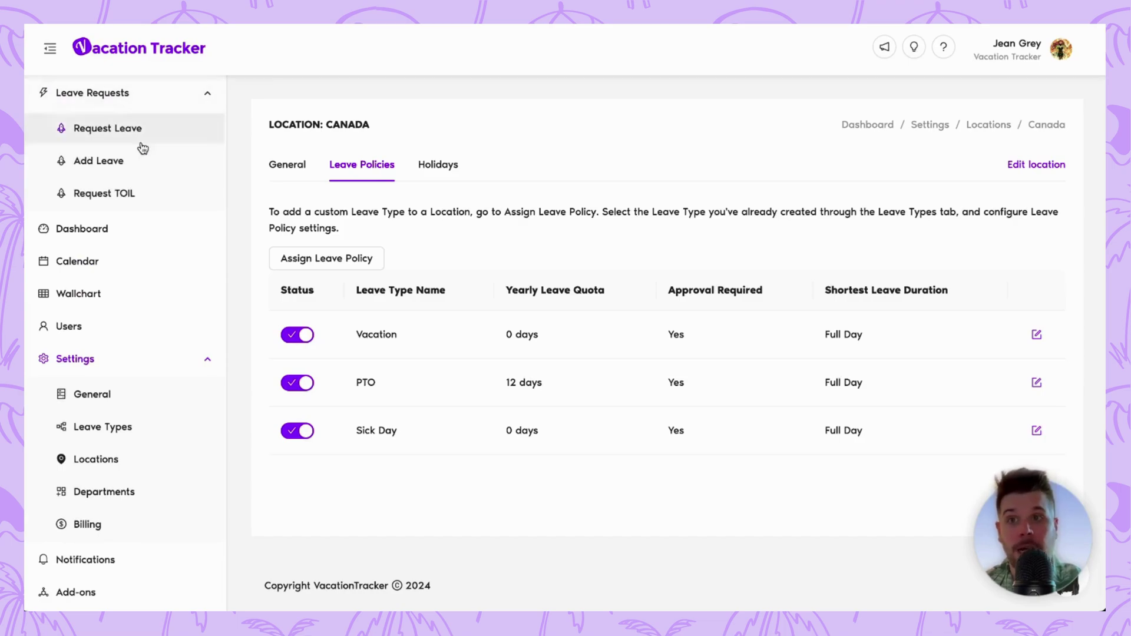
click(129, 199)
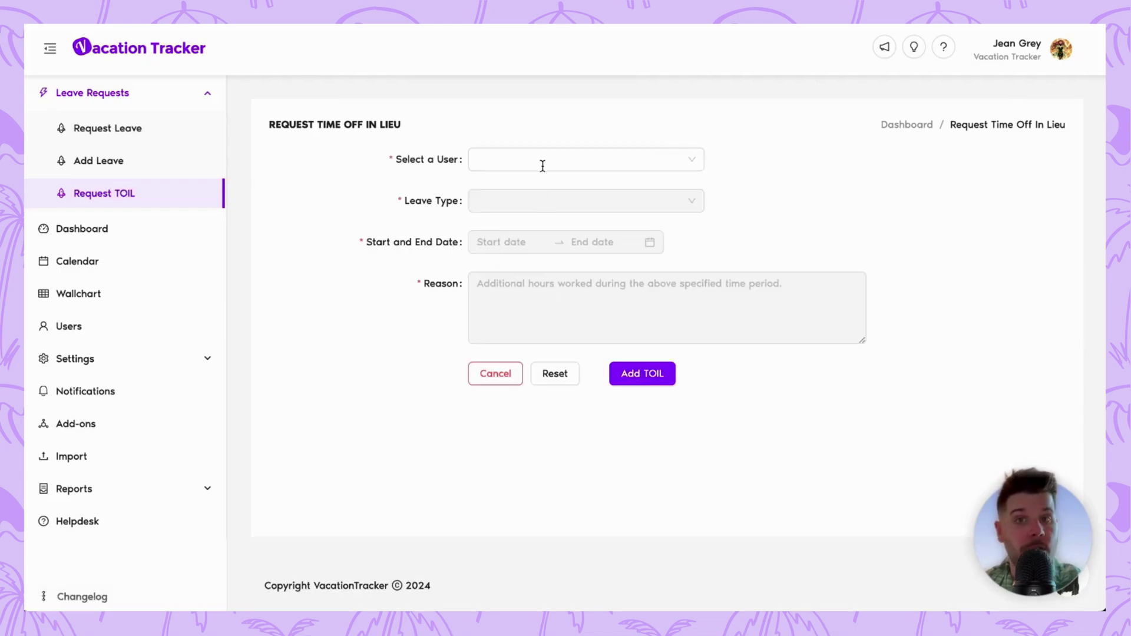
Choose the employee, PTO leave type, and October 20, 2024 as start and end date.
click(543, 162)
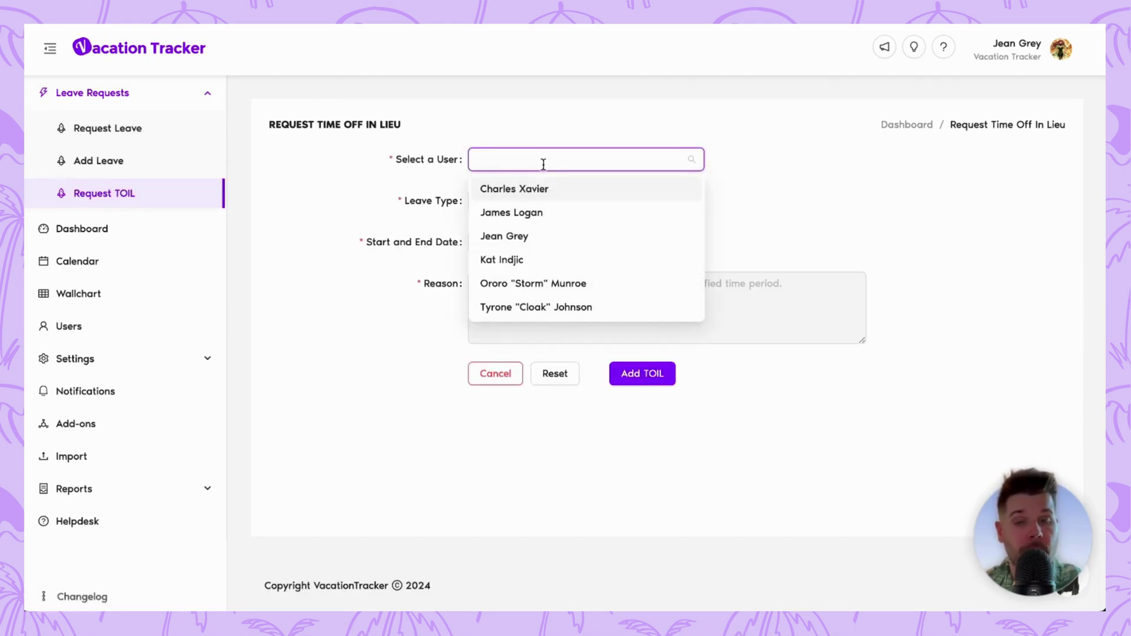
click(523, 307)
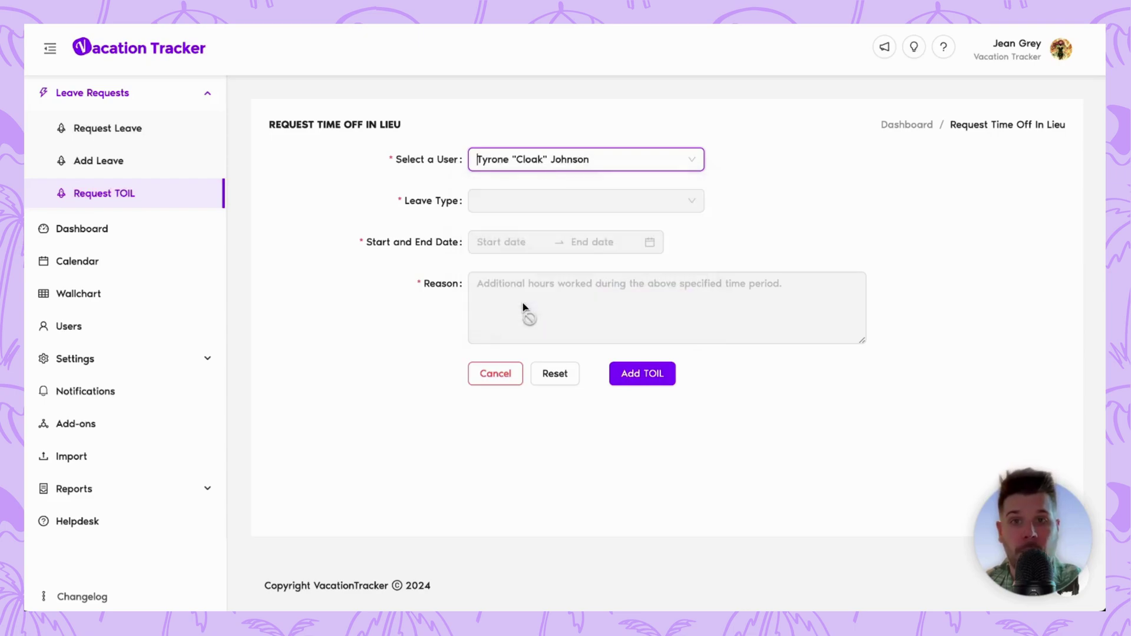
click(513, 211)
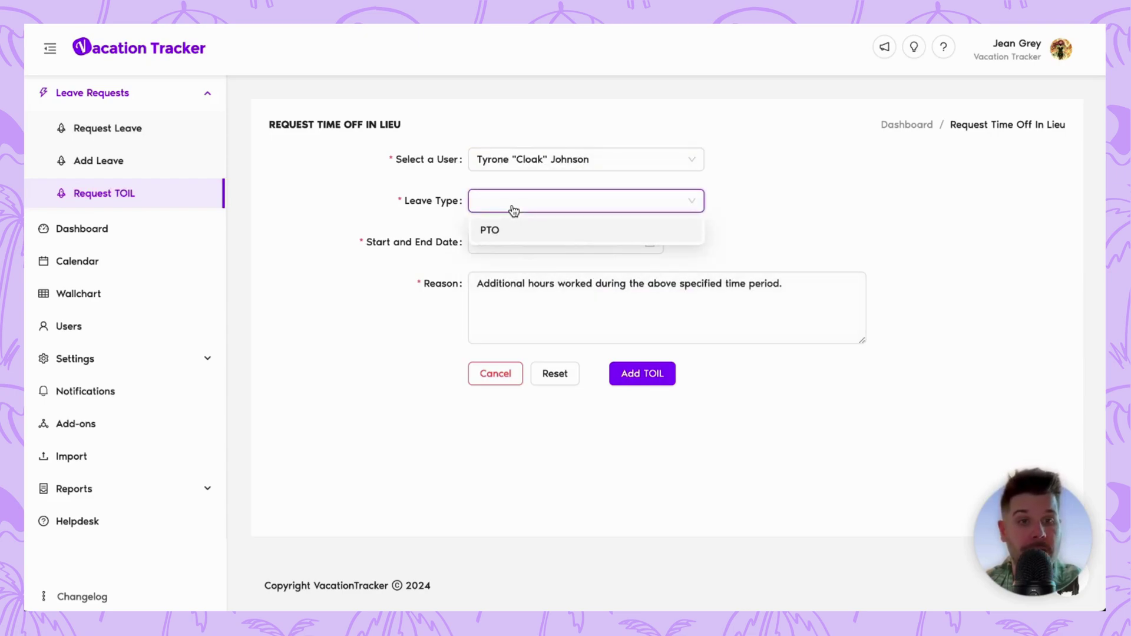
click(509, 230)
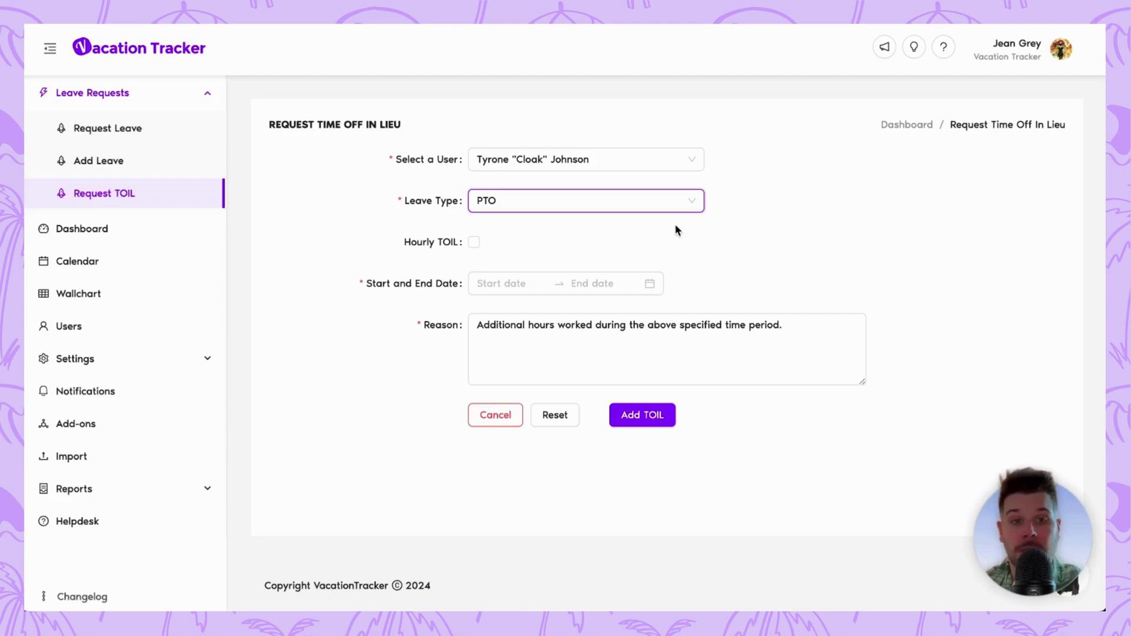
click(513, 283)
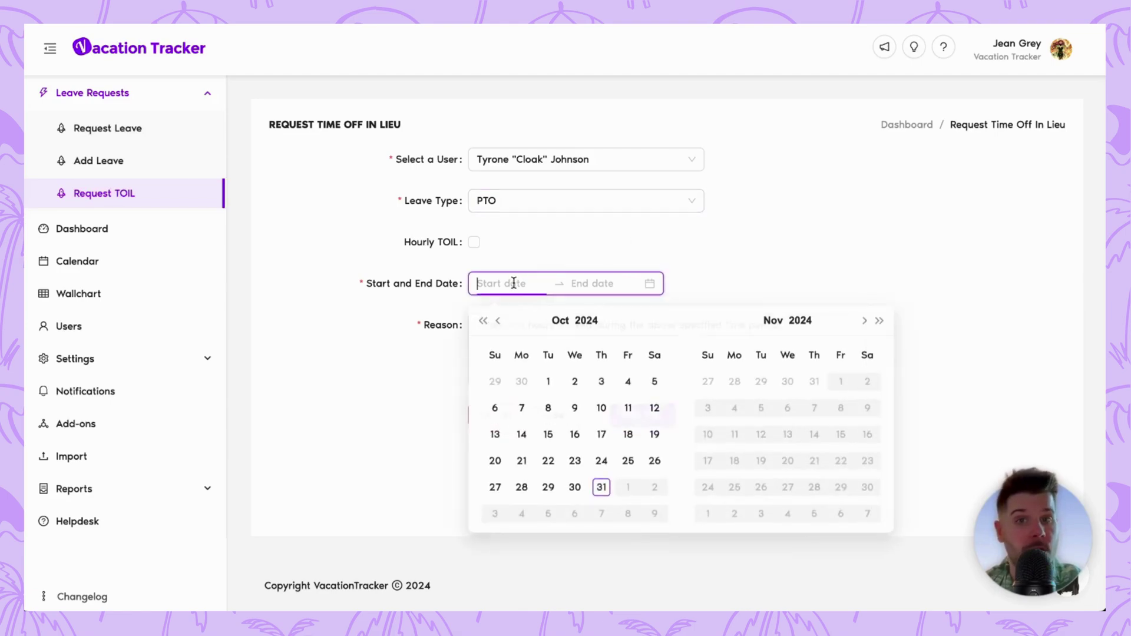
click(495, 465)
click(495, 463)
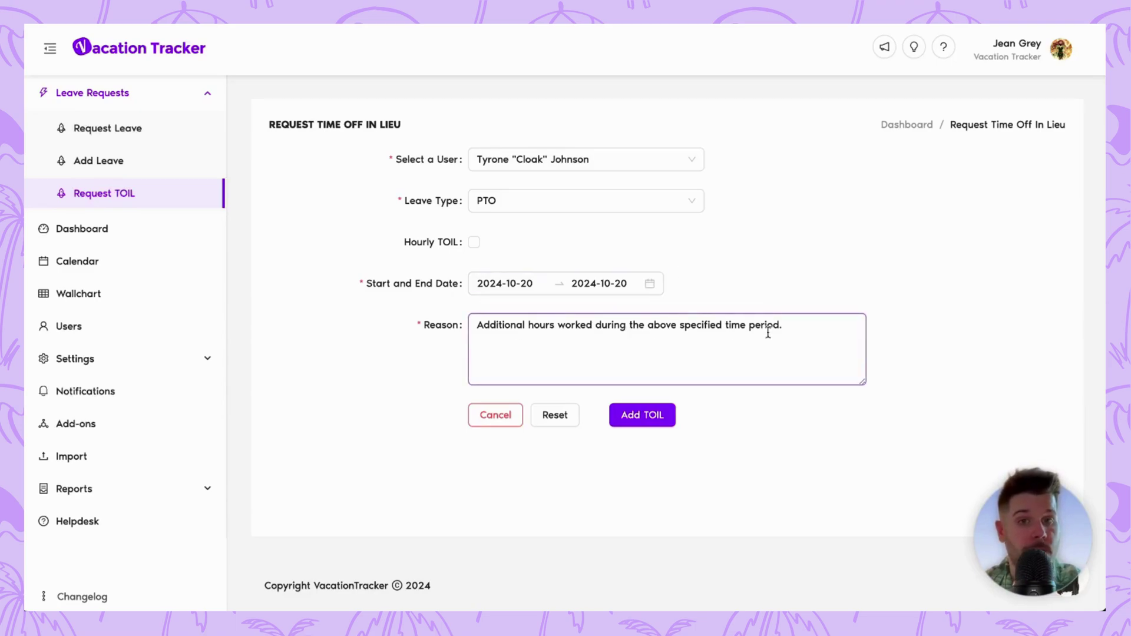
Append 'Worked on weekend.' to the reason and add the TOIL entry.
click(798, 323)
text(Worked on)
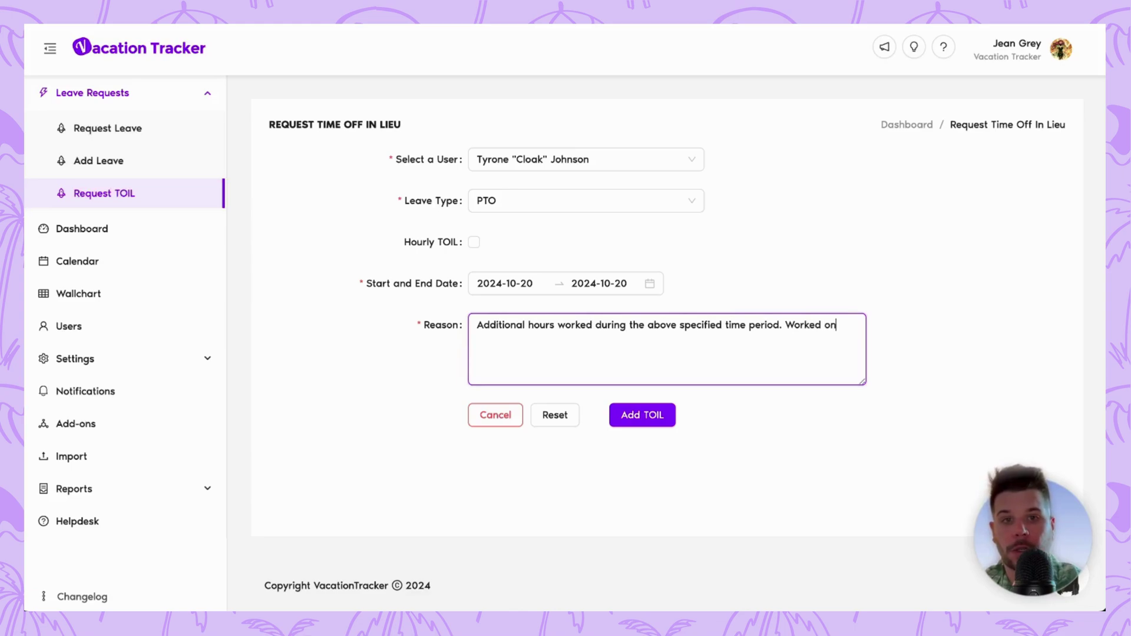
text( weekend.)
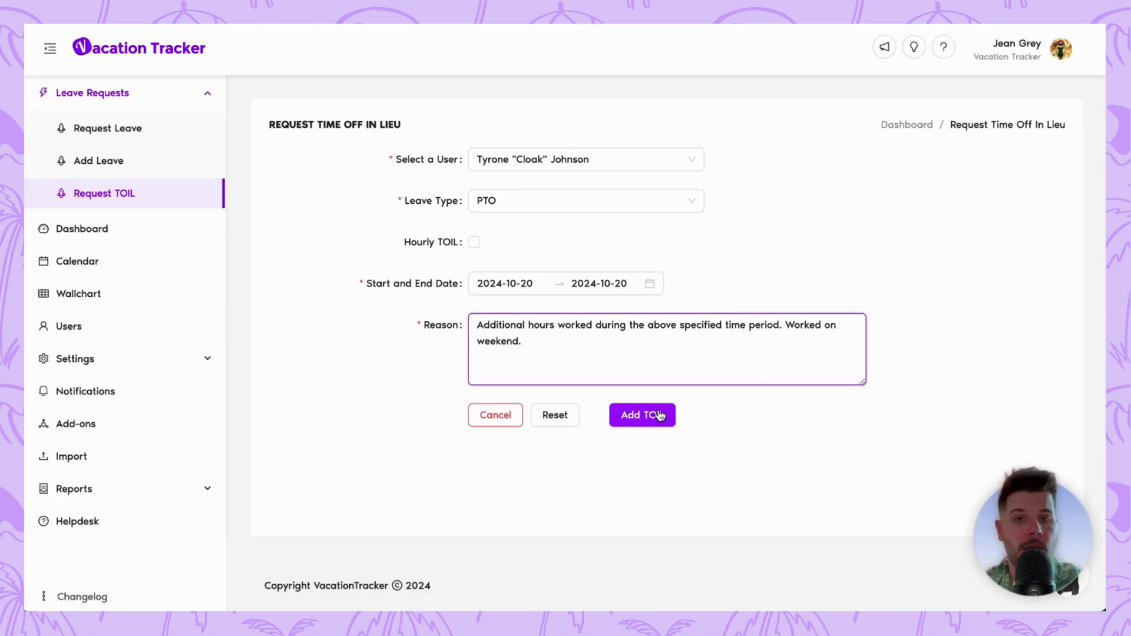
click(660, 416)
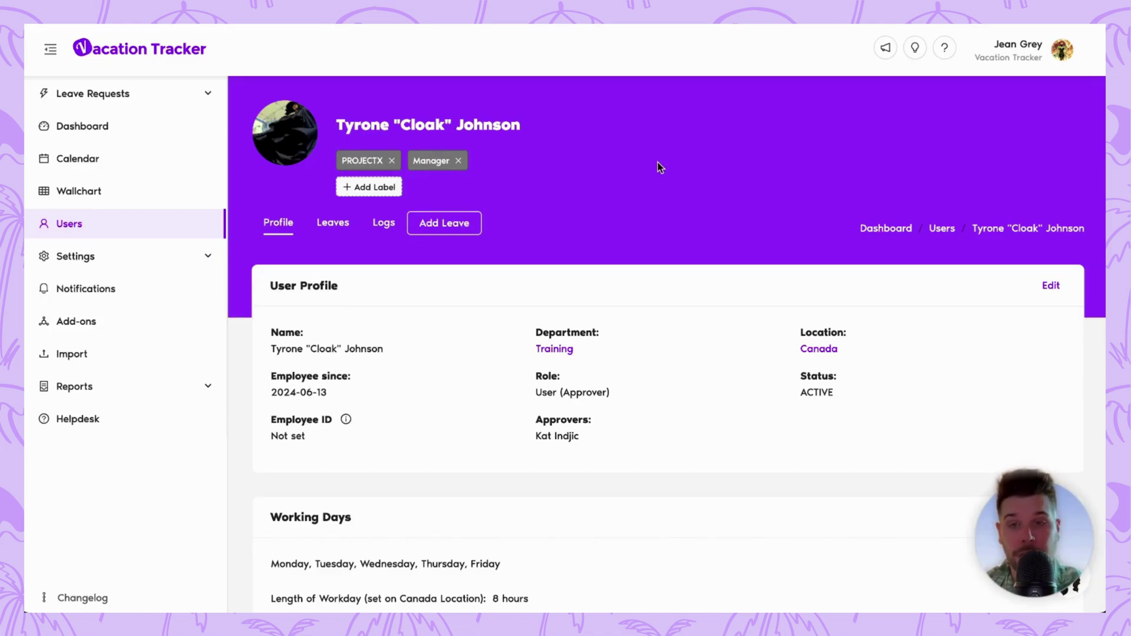
Check the employee's PTO quota (18 days, 1 used, 17 remaining) and Sick Day quota.
scroll(658, 162, down, 6)
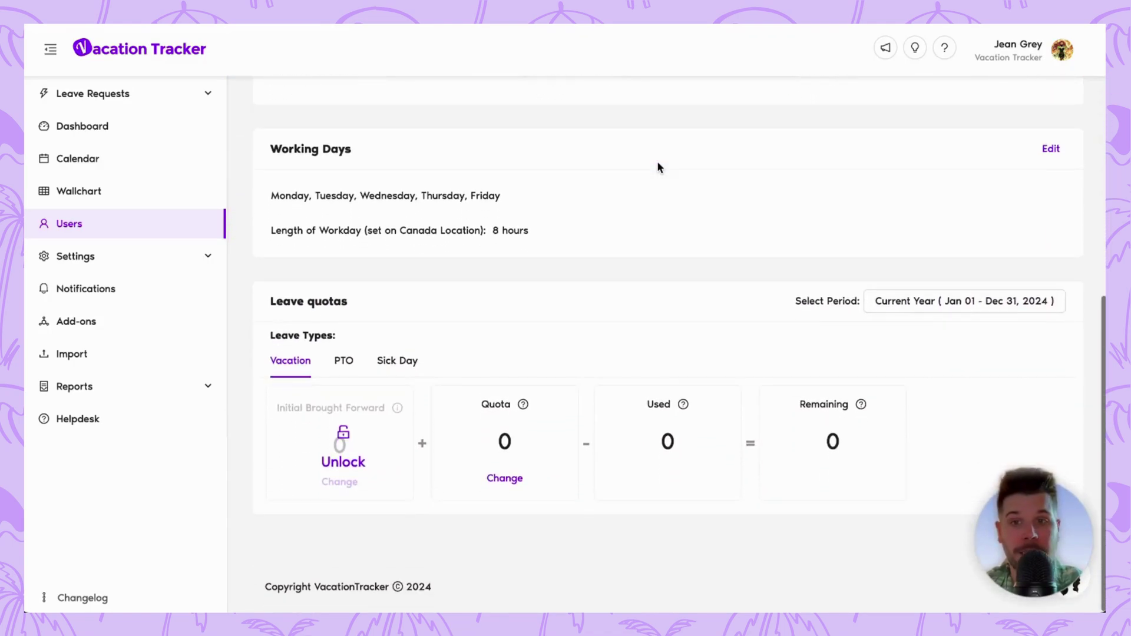
click(344, 361)
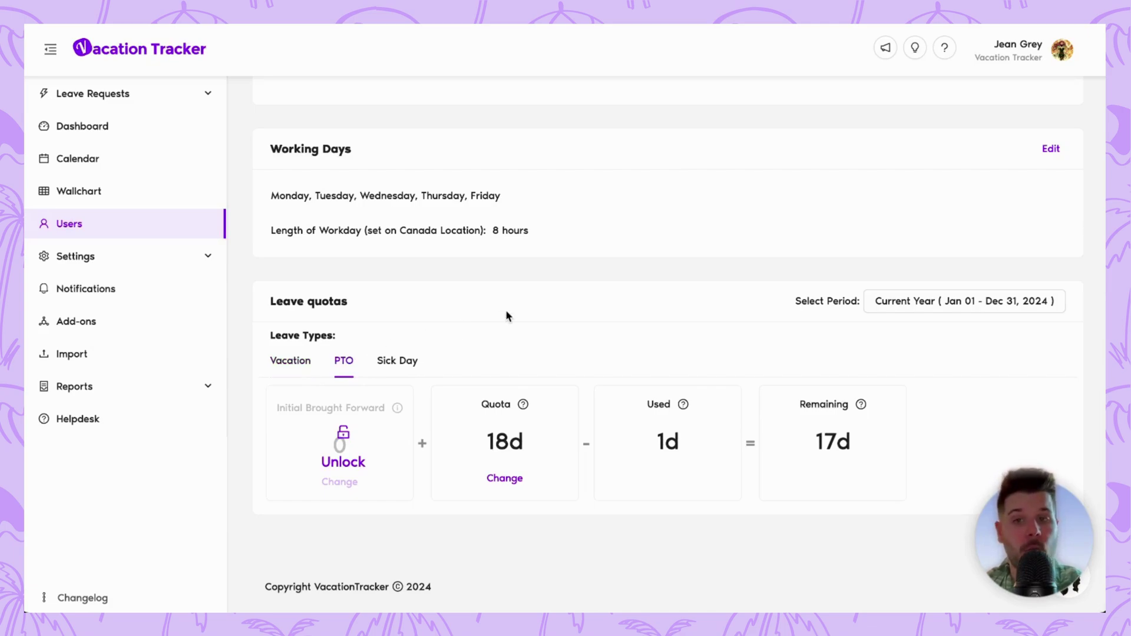
mouse_move(524, 408)
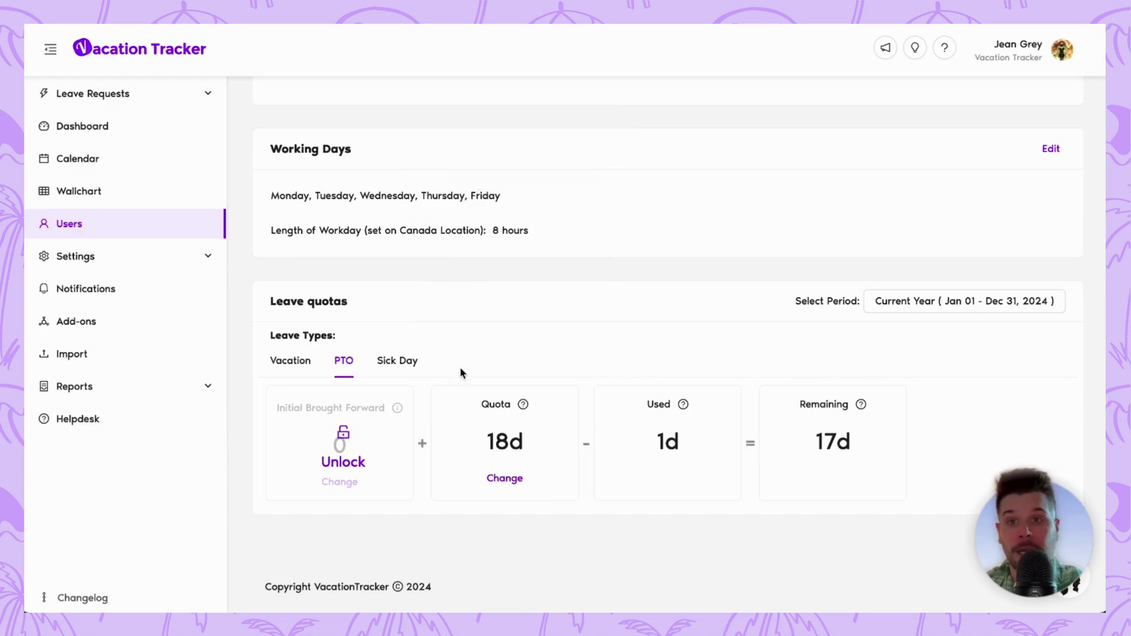
click(414, 362)
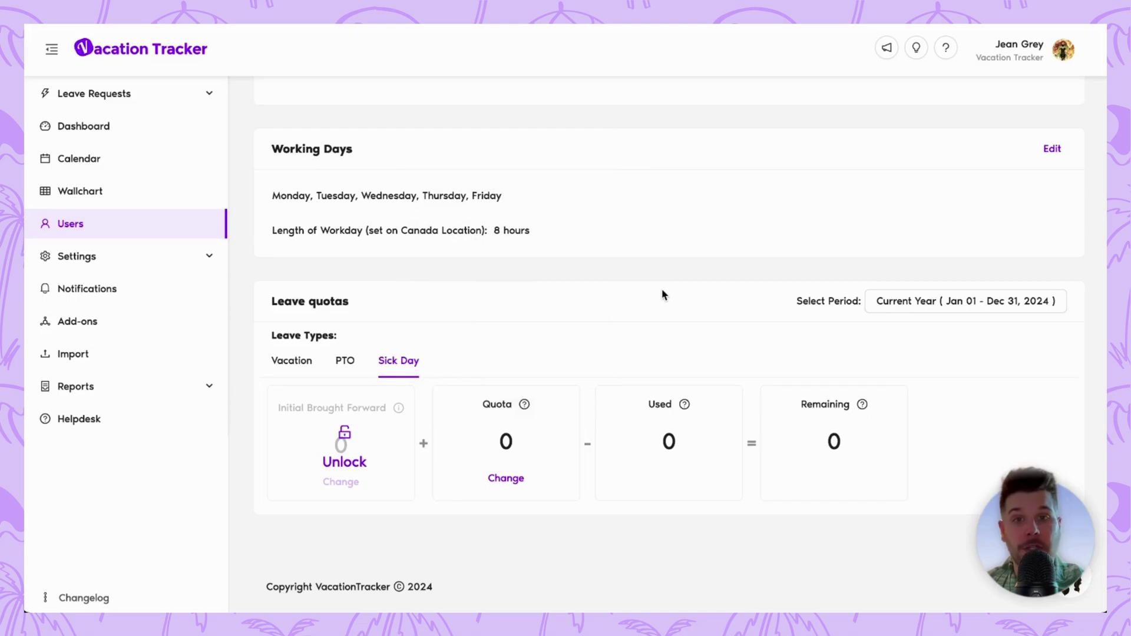
scroll(662, 295, up, 5)
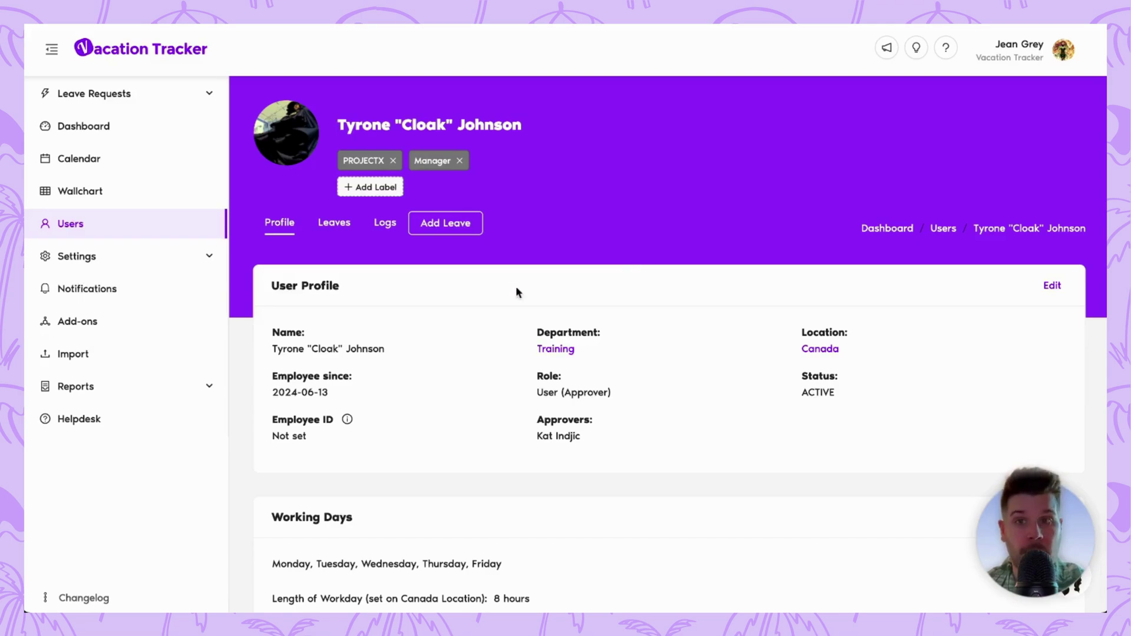
Open the employee's Leaves tab and scroll to History showing the October 20, 2024 PTO TOIL entry.
click(331, 231)
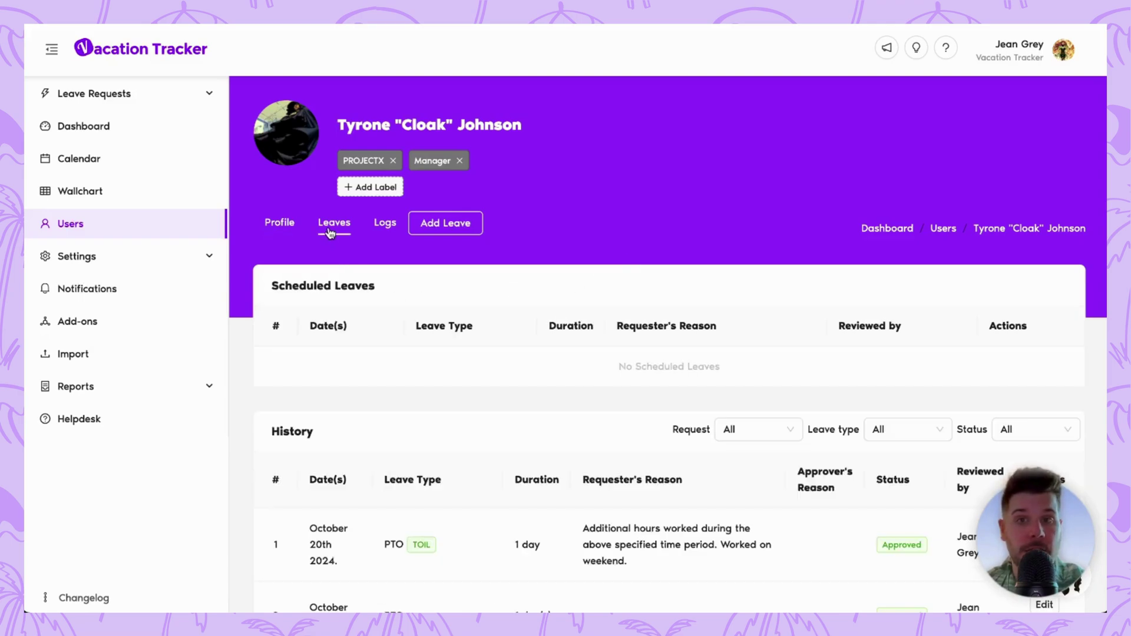
scroll(526, 276, down, 2)
scroll(526, 273, down, 2)
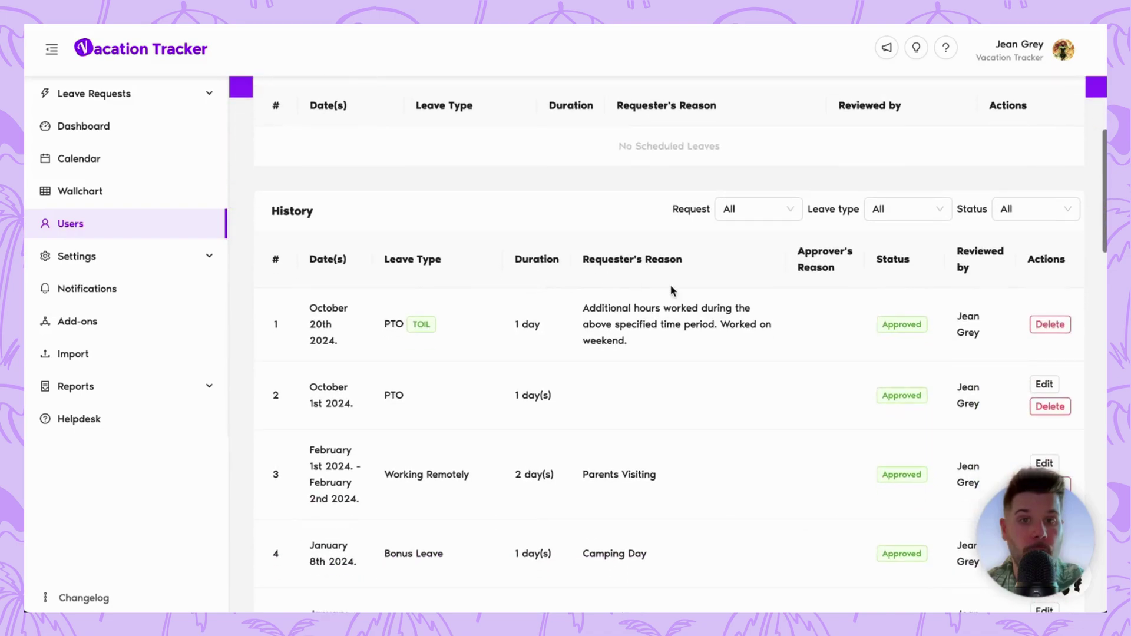